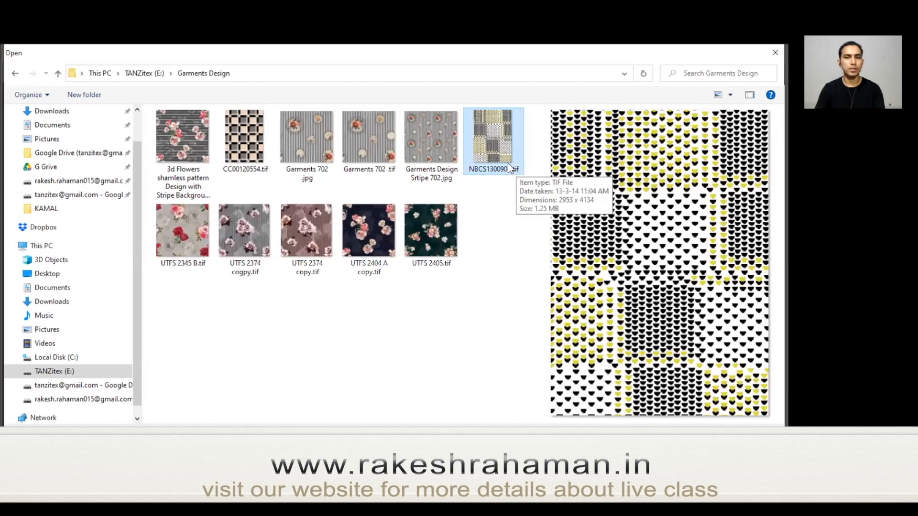
# Step: Open the bowl pattern image NBCS130090a.tif from the Garments Design folder and check the pattern
pyautogui.press('Escape')
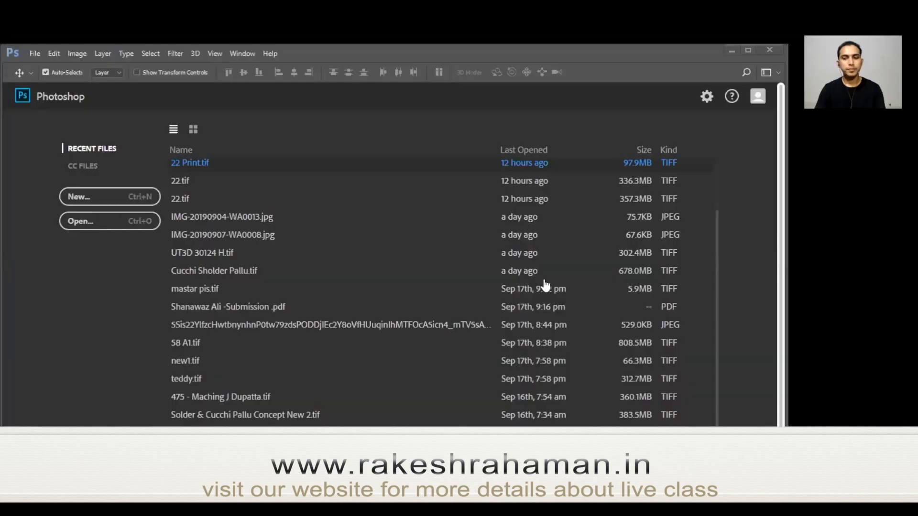
pyautogui.press('Escape')
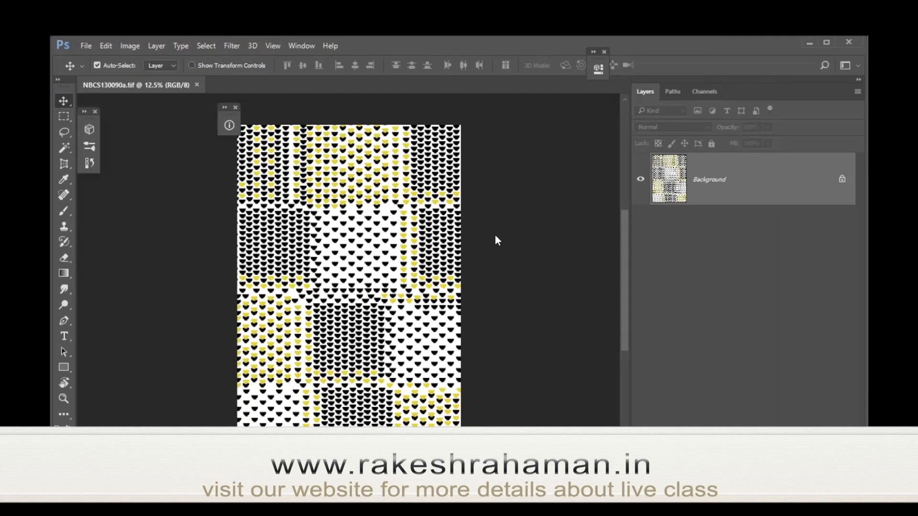
pyautogui.hotkey('ctrl', 'space')
pyautogui.moveTo(377, 239); pyautogui.dragTo(335, 246)
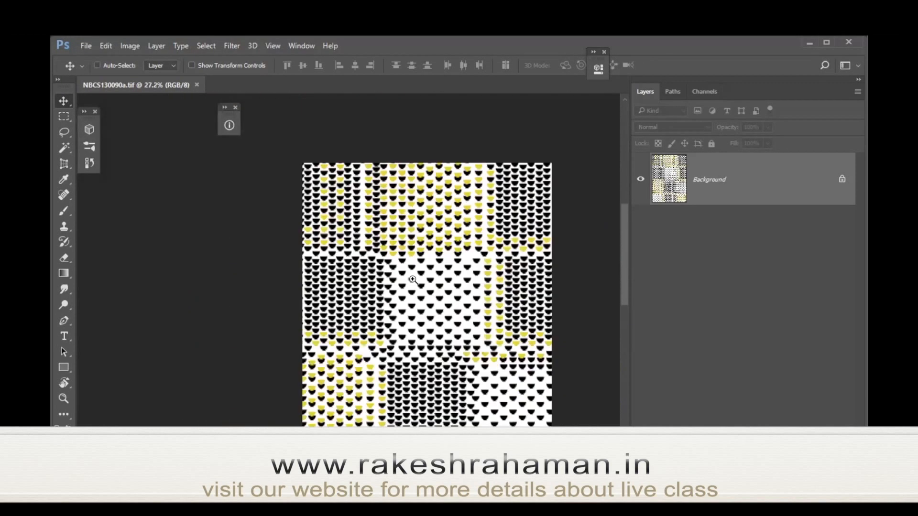
# Step: Duplicate the Background layer as a working copy and hide the original Background
pyautogui.press('m')
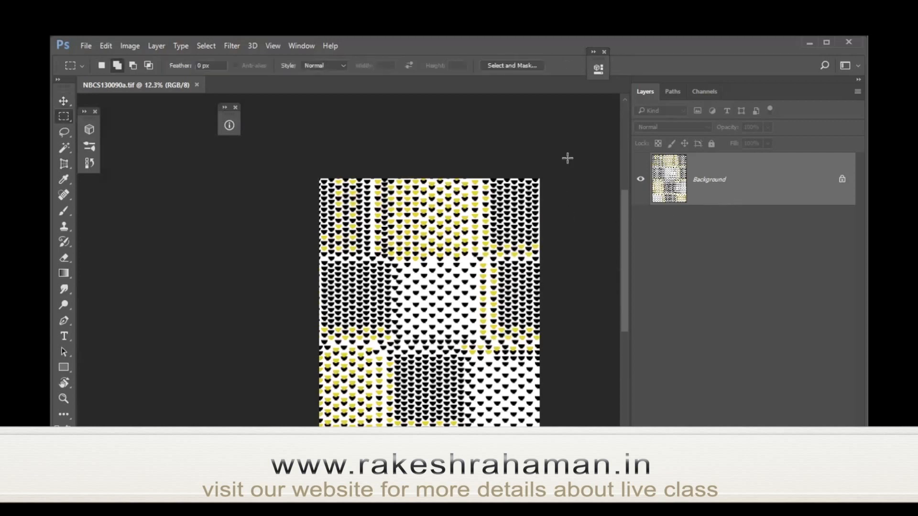
pyautogui.scroll(-5, 563, 349)
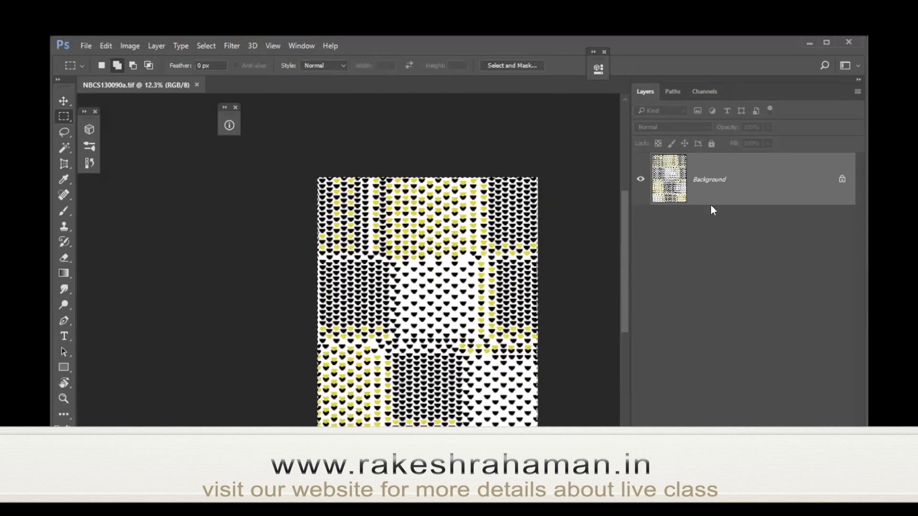
pyautogui.hotkey('ctrl', 'j')
pyautogui.scroll(3, 437, 277)
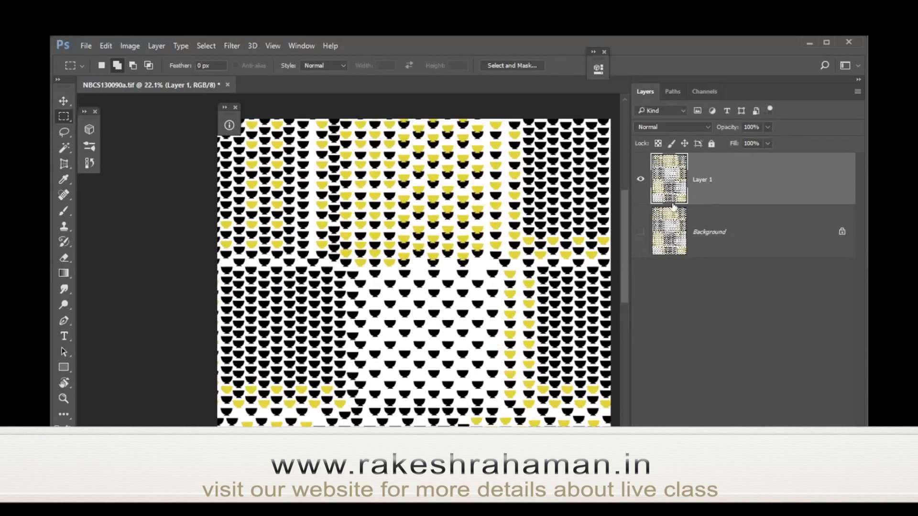
pyautogui.scroll(6, 468, 218)
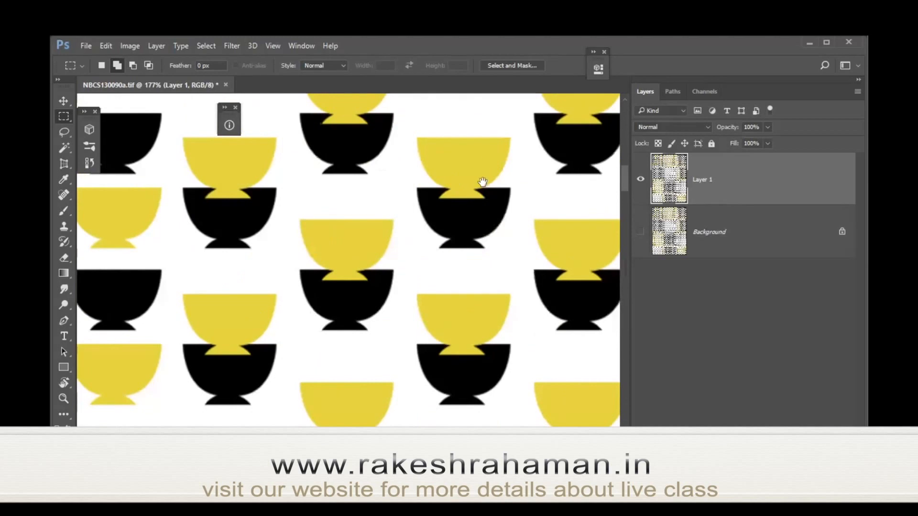
pyautogui.scroll(-2, 327, 227)
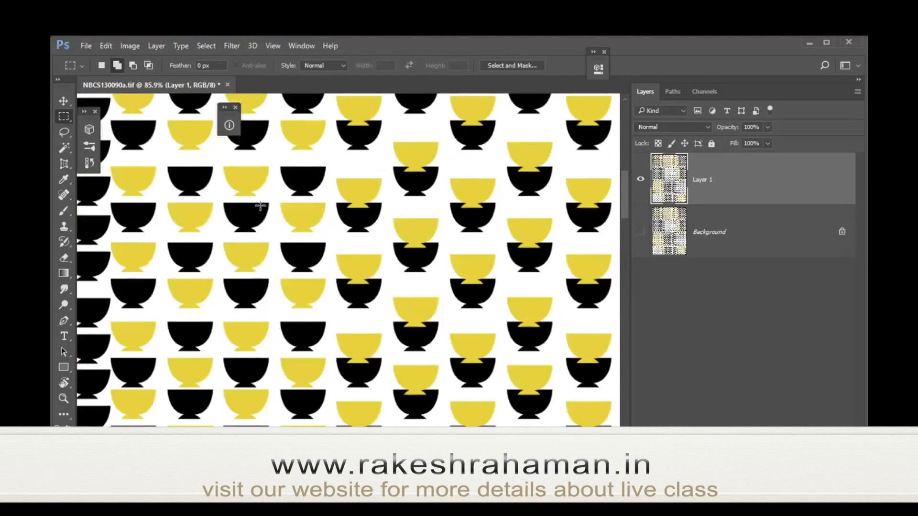
# Step: Select a single black bowl with the Magic Wand and fill it with the dark brown foreground color
pyautogui.press('v')
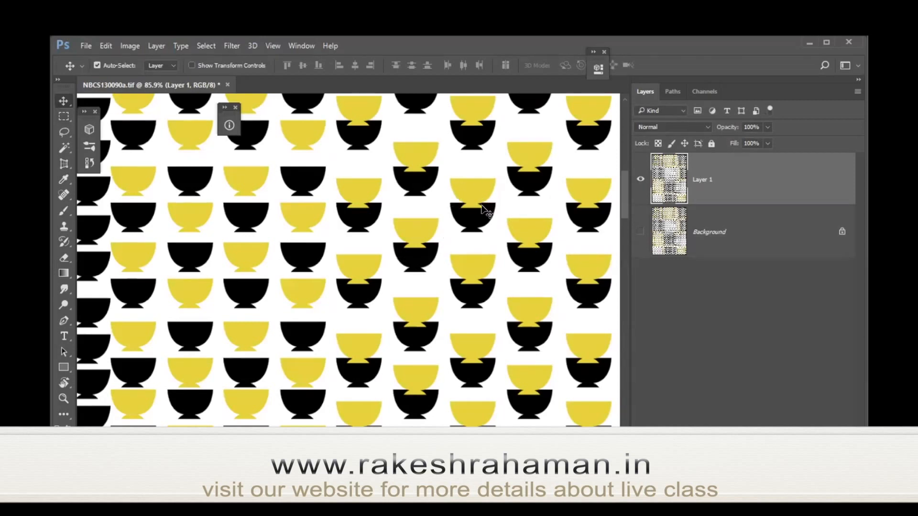
pyautogui.scroll(-3, 471, 239)
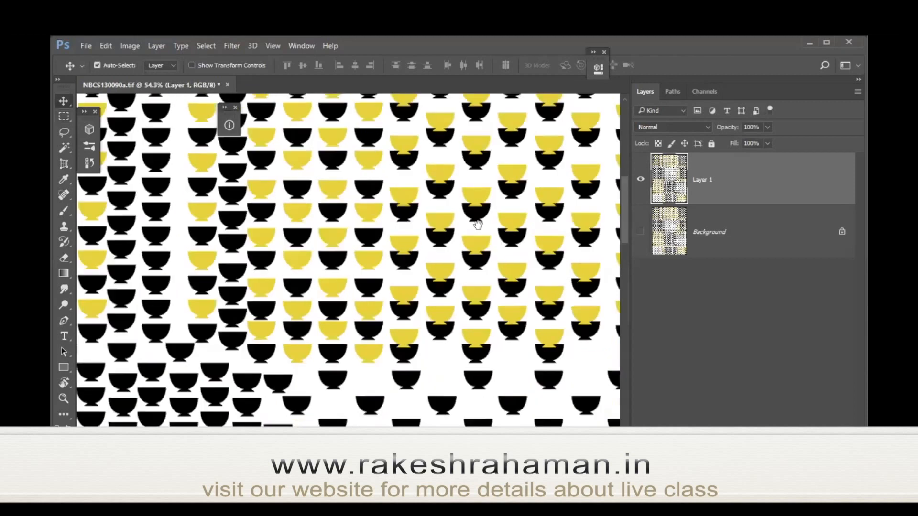
pyautogui.press('w')
pyautogui.click(473, 260)
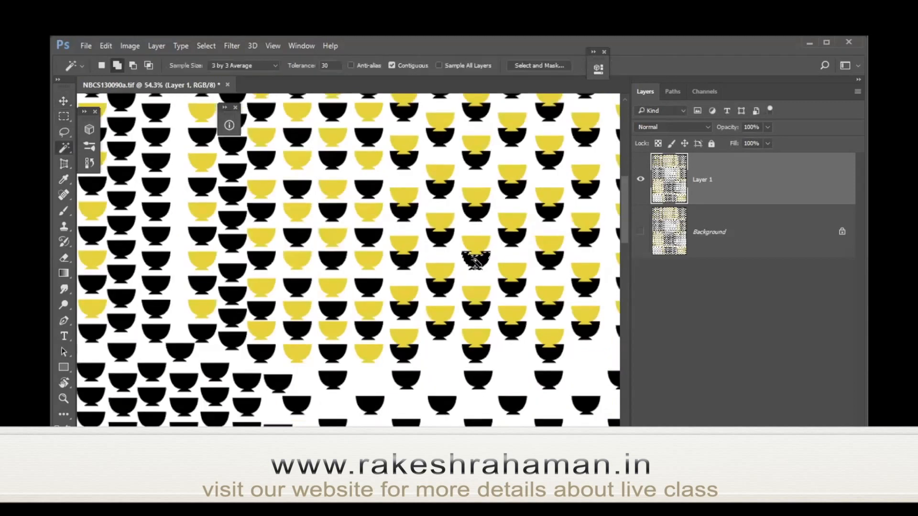
pyautogui.hotkey('alt', 'BackSpace')
# Step: Select another black bowl, set the foreground color to ff003c and fill the bowl with it
pyautogui.click(371, 190)
pyautogui.click(61, 433)
pyautogui.write('ff003c')
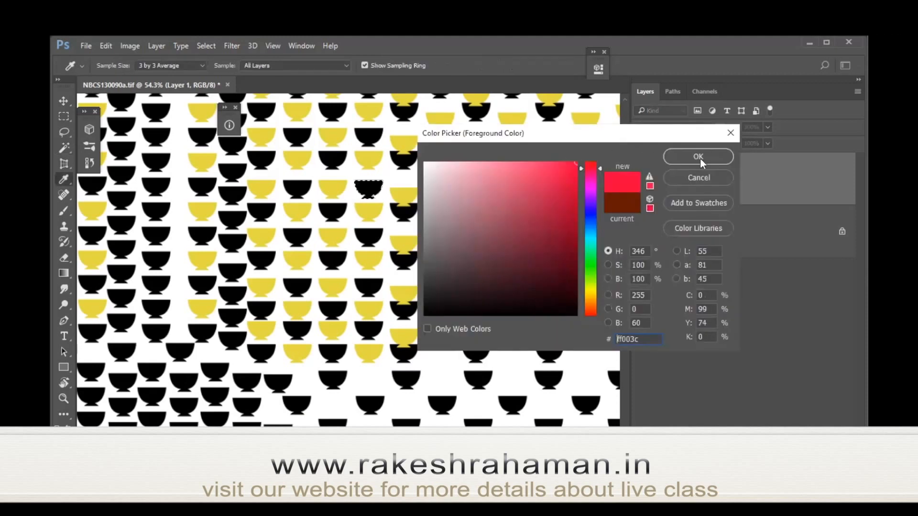
pyautogui.click(688, 156)
pyautogui.hotkey('alt', 'BackSpace')
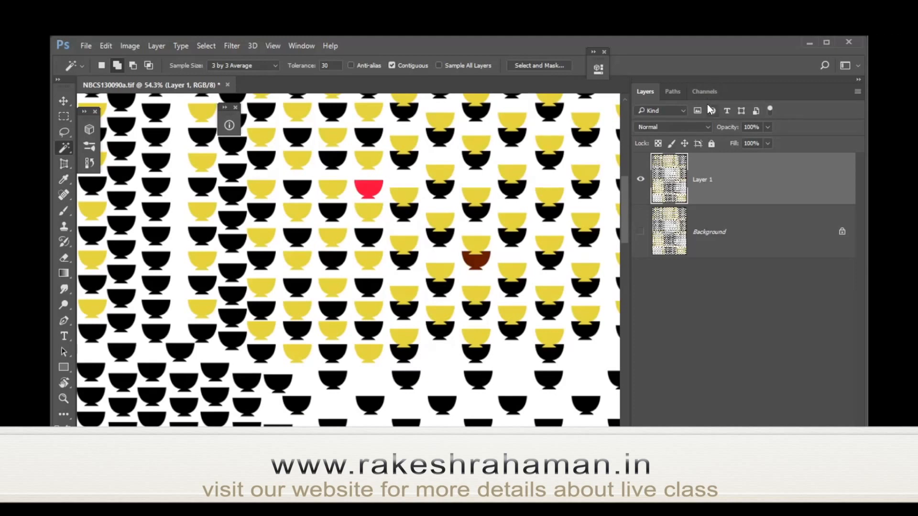
# Step: Create a new alpha channel and fill a rectangular marquee selection in it with black
pyautogui.click(705, 91)
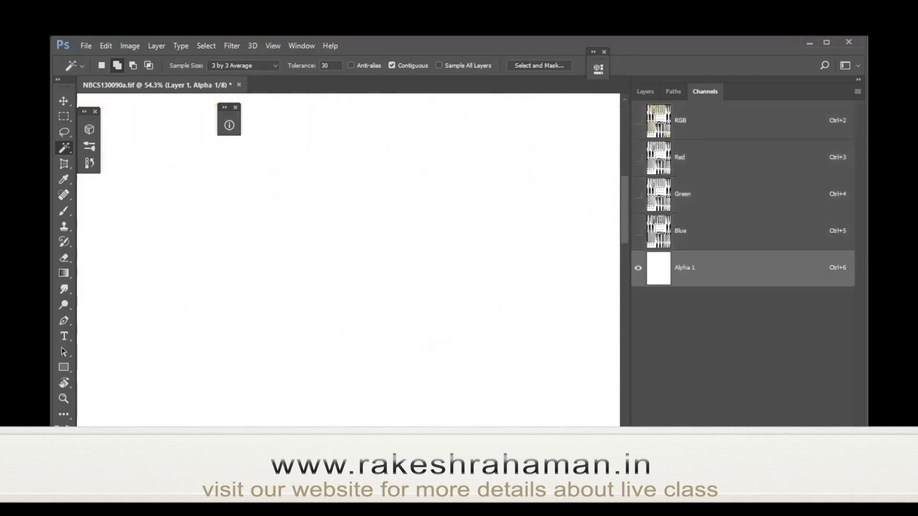
pyautogui.press('m')
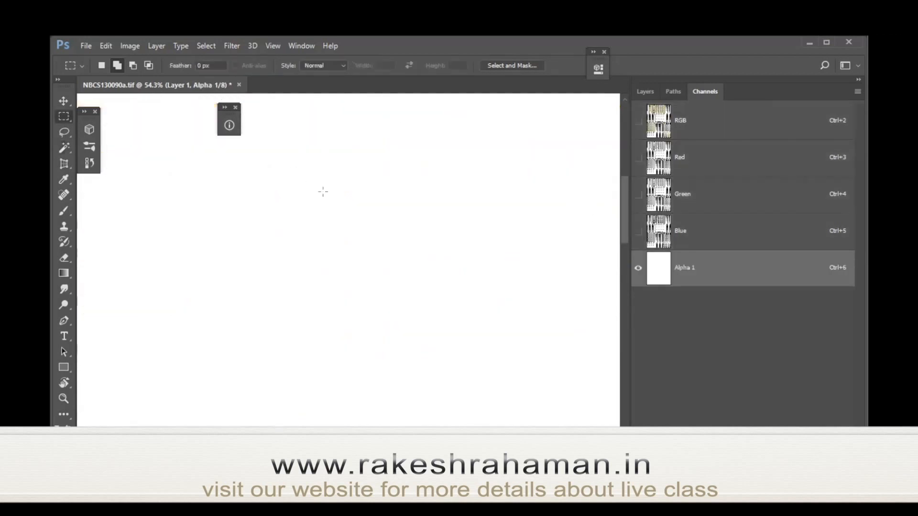
pyautogui.hotkey('alt', 'BackSpace')
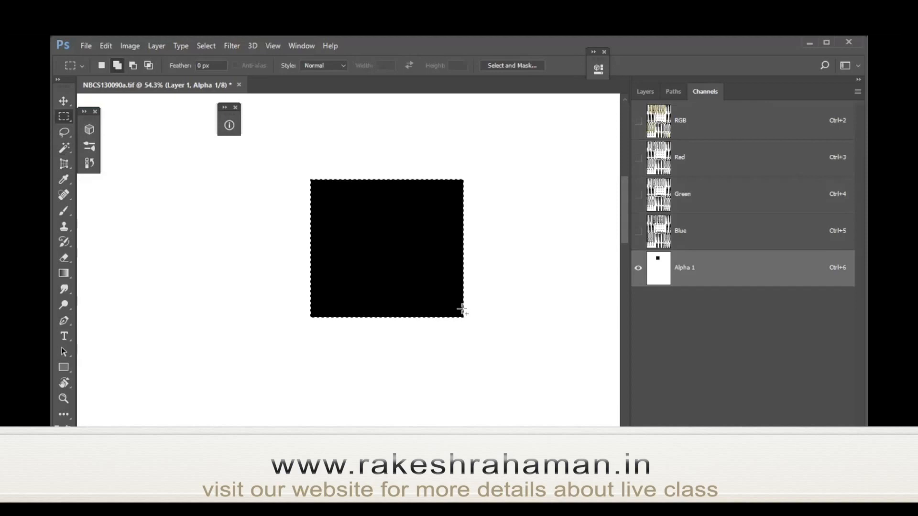
# Step: Convert the new alpha channel to a spot color with pink ff0084, then deselect the rectangle
pyautogui.doubleClick(760, 273)
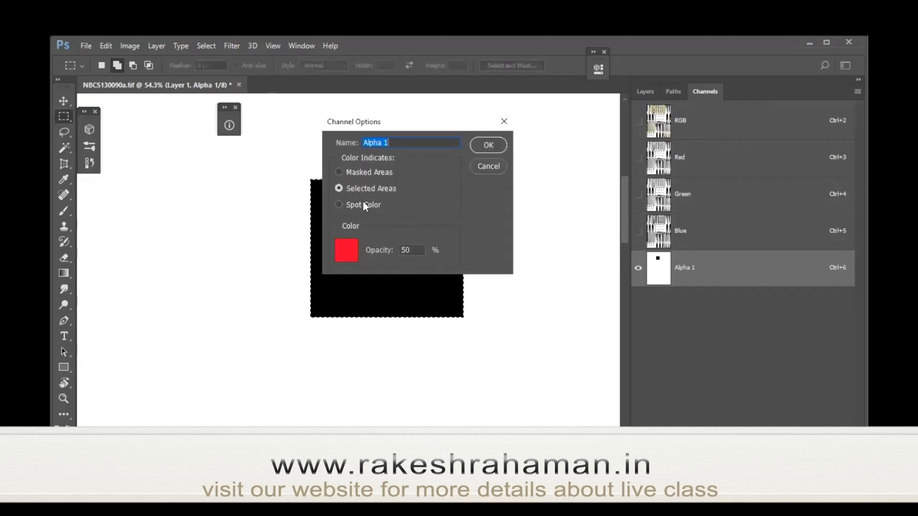
pyautogui.click(360, 204)
pyautogui.click(346, 250)
pyautogui.click(591, 176)
pyautogui.click(667, 157)
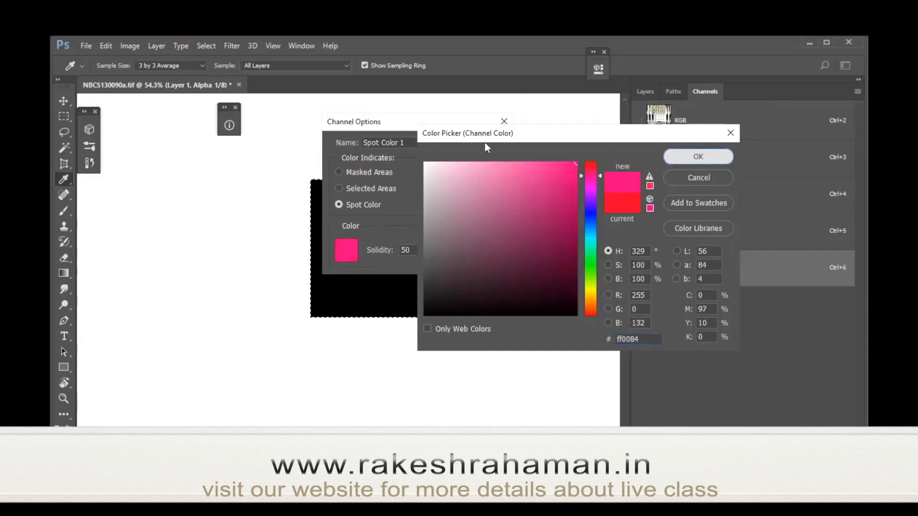
pyautogui.click(488, 144)
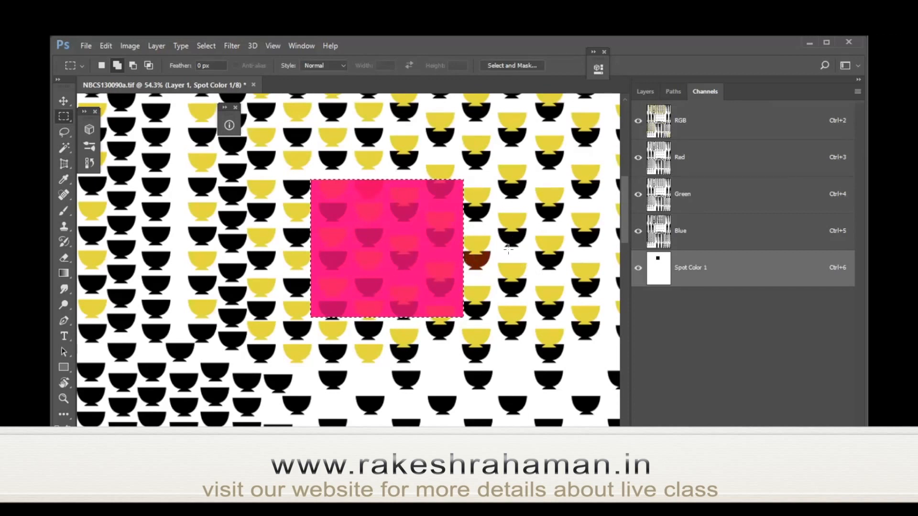
pyautogui.hotkey('ctrl', 'd')
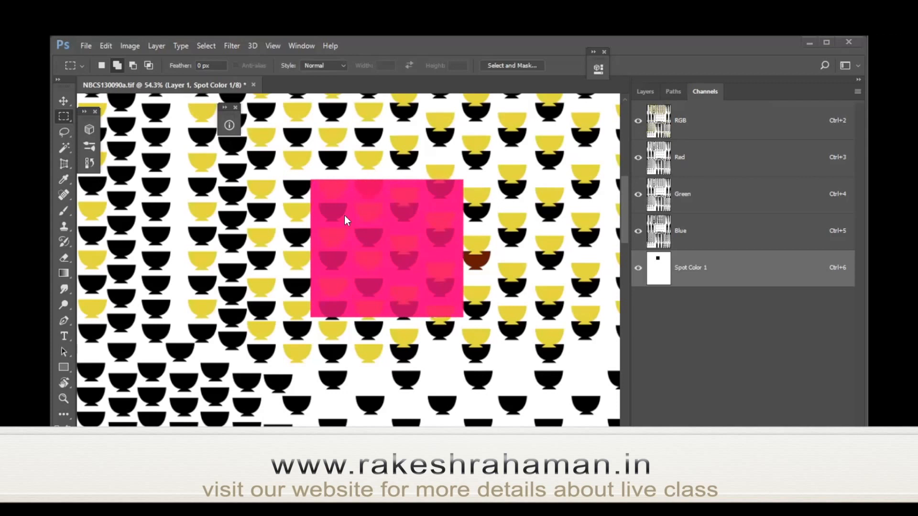
# Step: Fill a second rectangular selection beside the pink block on the Spot Color 1 channel using the blue foreground 0006ff
pyautogui.click(683, 270)
pyautogui.moveTo(502, 188); pyautogui.dragTo(582, 313)
pyautogui.click(76, 422)
pyautogui.click(575, 160)
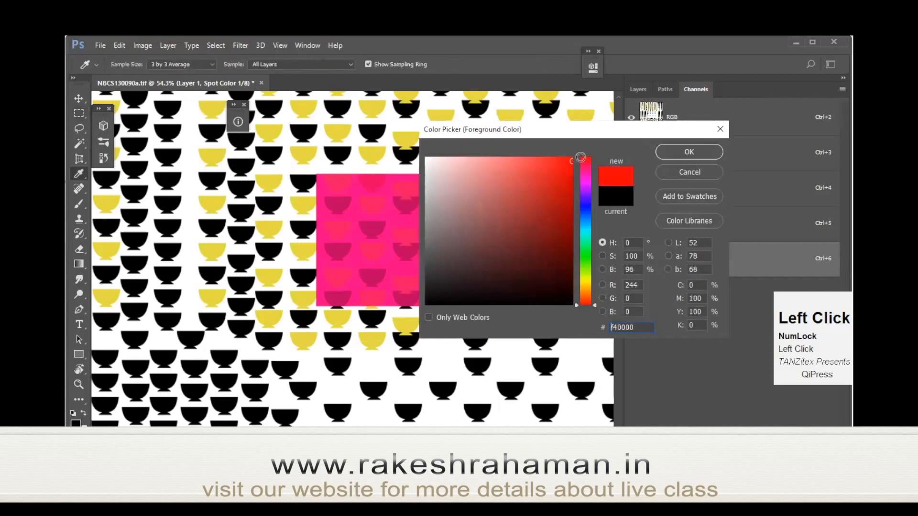
pyautogui.click(584, 208)
pyautogui.click(684, 152)
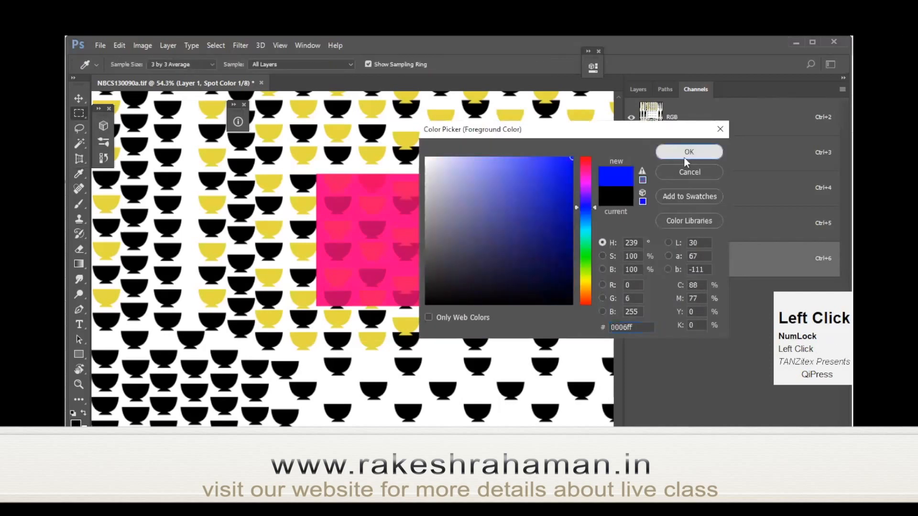
pyautogui.hotkey('alt', 'BackSpace')
pyautogui.hotkey('ctrl', 'alt')
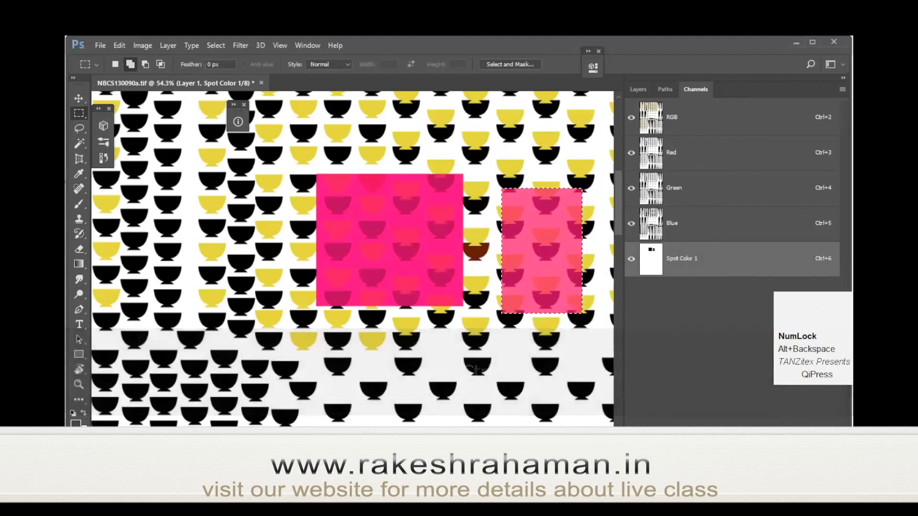
pyautogui.click(684, 168)
pyautogui.click(76, 427)
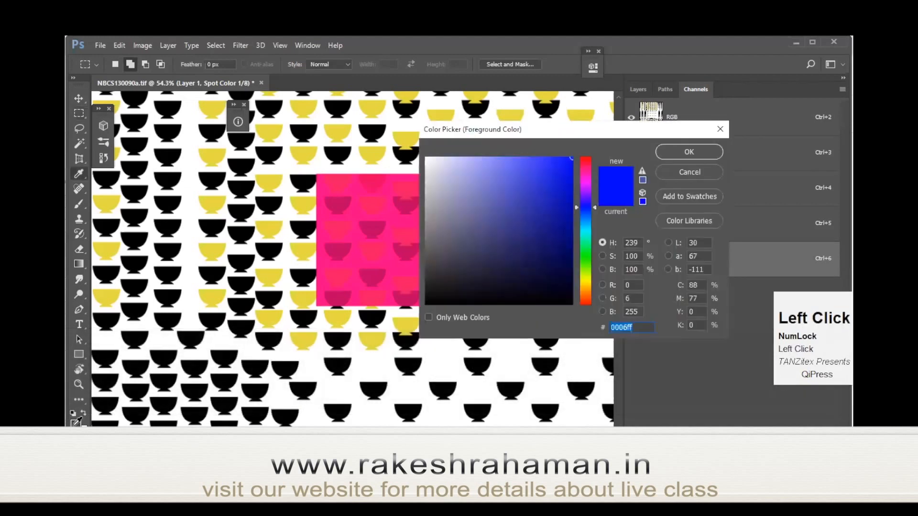
pyautogui.click(707, 170)
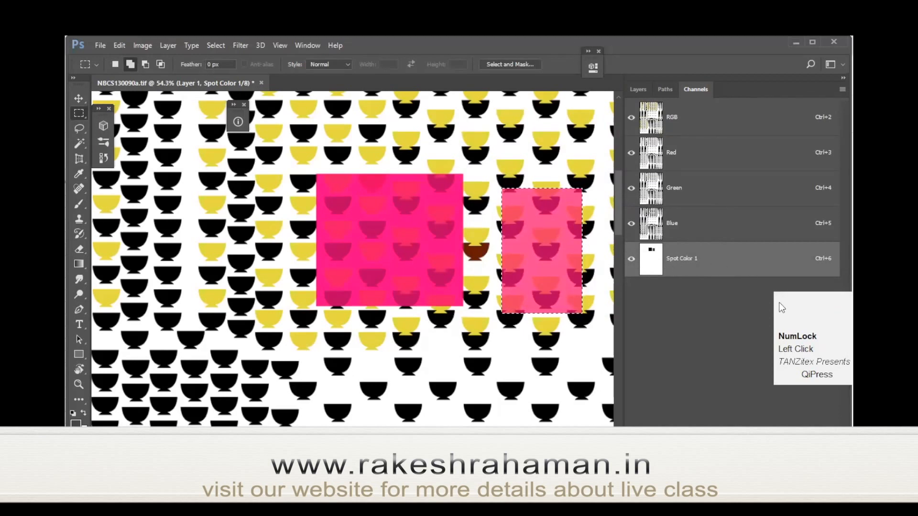
# Step: Create a second spot color channel in green 00ff60, with the existing rectangular selection filled with black
pyautogui.click(819, 455)
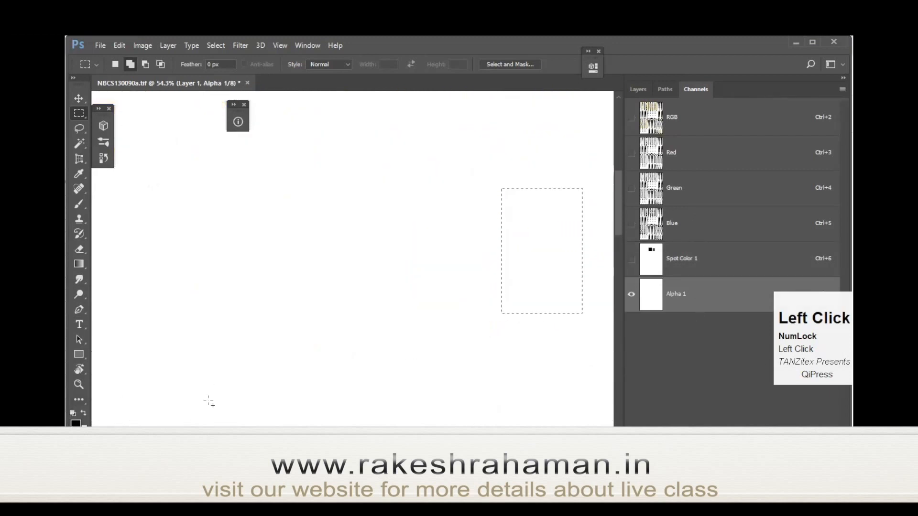
pyautogui.hotkey('alt', 'BackSpace')
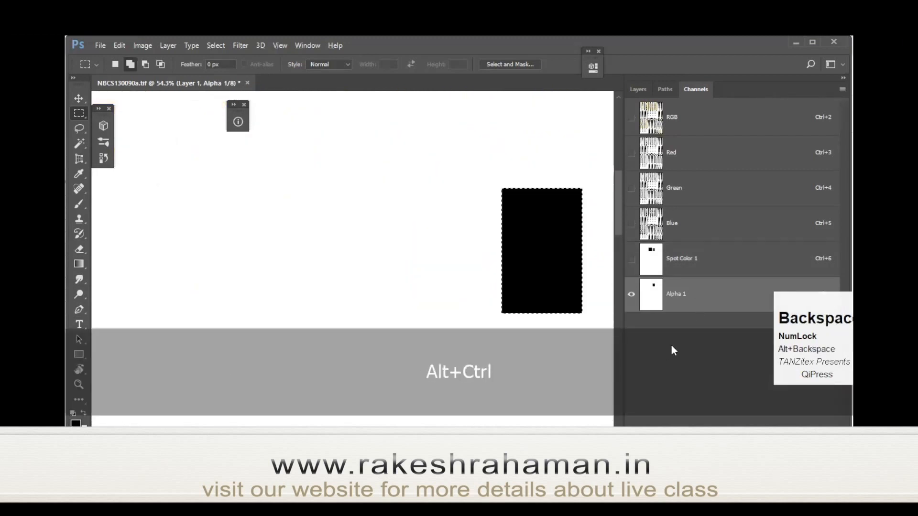
pyautogui.doubleClick(741, 300)
pyautogui.click(366, 198)
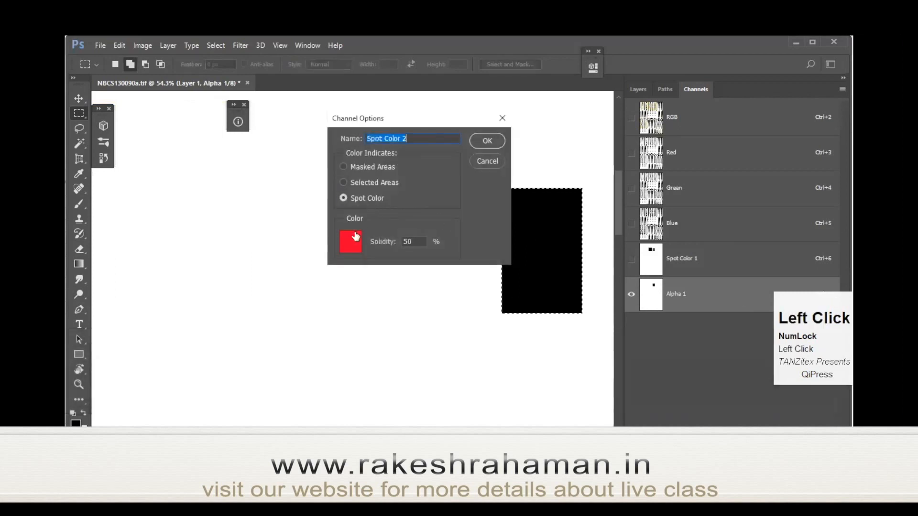
pyautogui.click(358, 243)
pyautogui.click(585, 246)
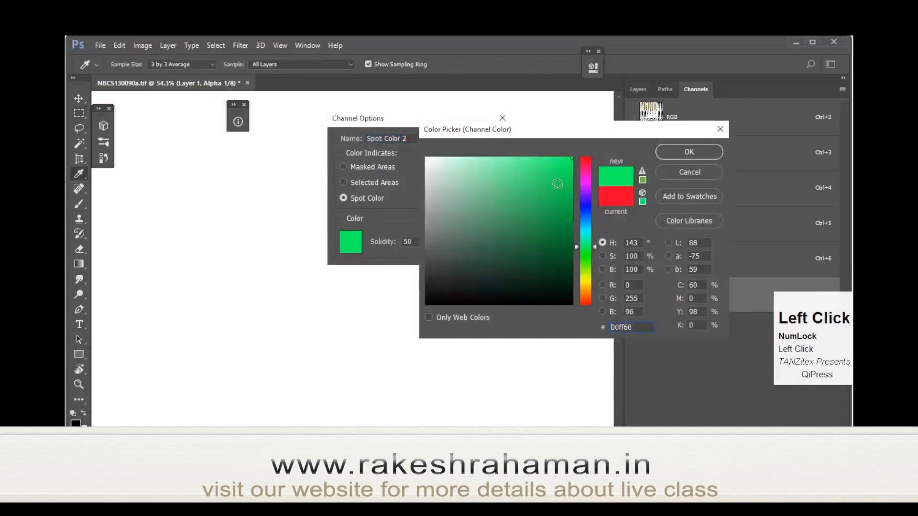
pyautogui.click(706, 154)
pyautogui.click(496, 143)
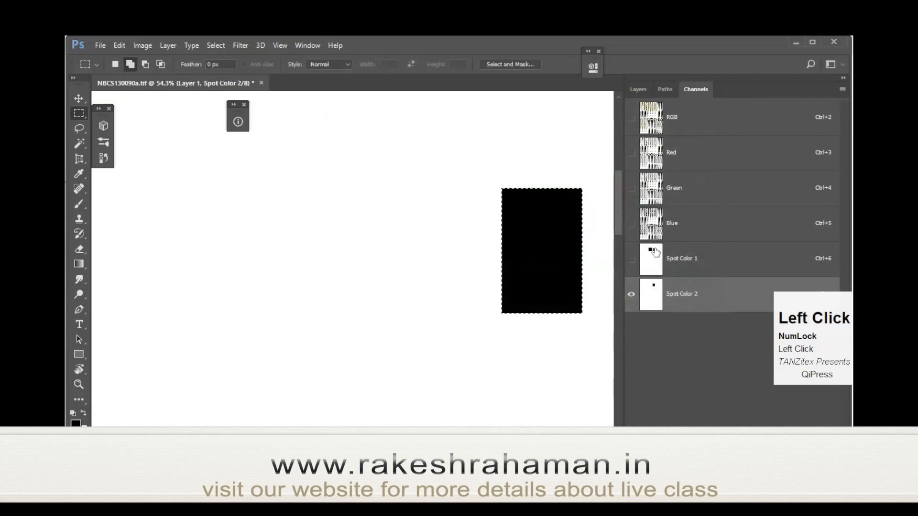
# Step: Show the RGB and Spot Color 1 channels alongside Spot Color 2, deselect, and move the green rectangle below the pink blocks
pyautogui.click(631, 258)
pyautogui.click(631, 117)
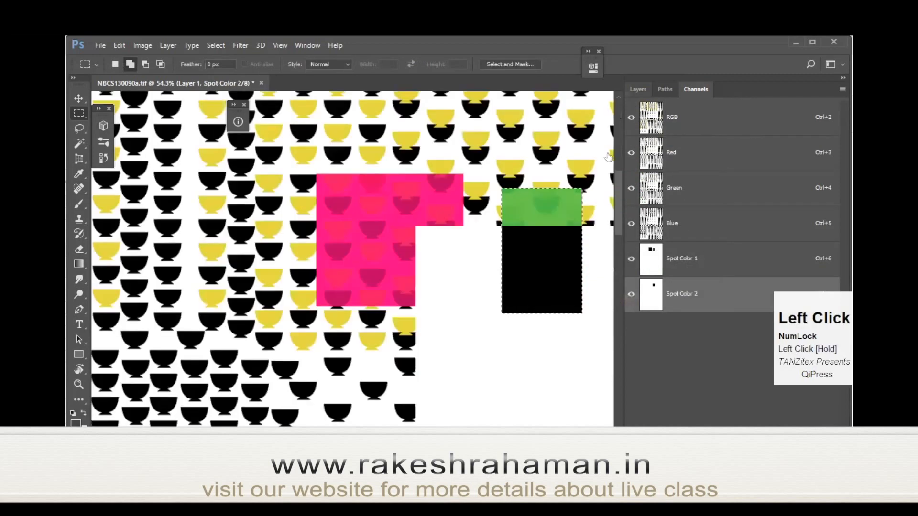
pyautogui.hotkey('ctrl', 'd')
pyautogui.press('space')
pyautogui.moveTo(530, 265); pyautogui.dragTo(487, 140)
pyautogui.press('v')
pyautogui.moveTo(506, 237); pyautogui.dragTo(451, 329)
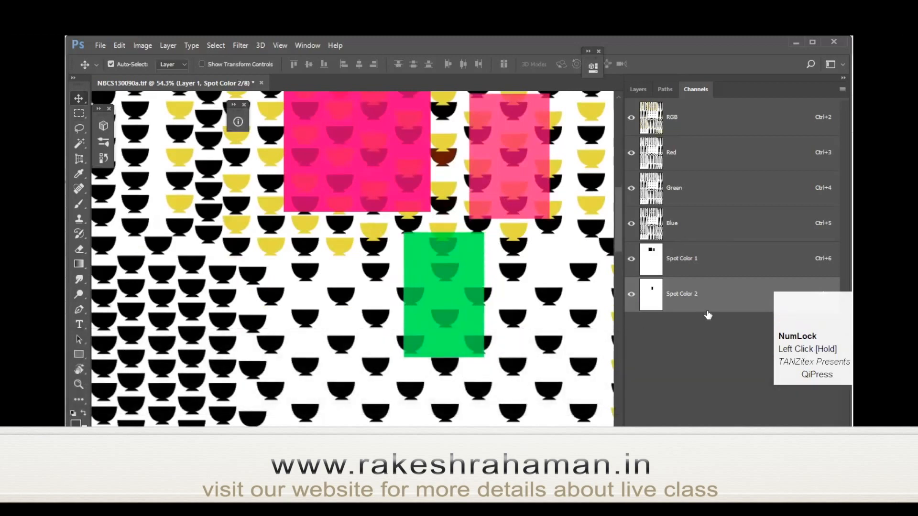
# Step: Select all the yellow bowls in the RGB composite and fill that selection with black in a new alpha channel
pyautogui.press('space')
pyautogui.moveTo(499, 209); pyautogui.dragTo(480, 268)
pyautogui.press('ctrl')
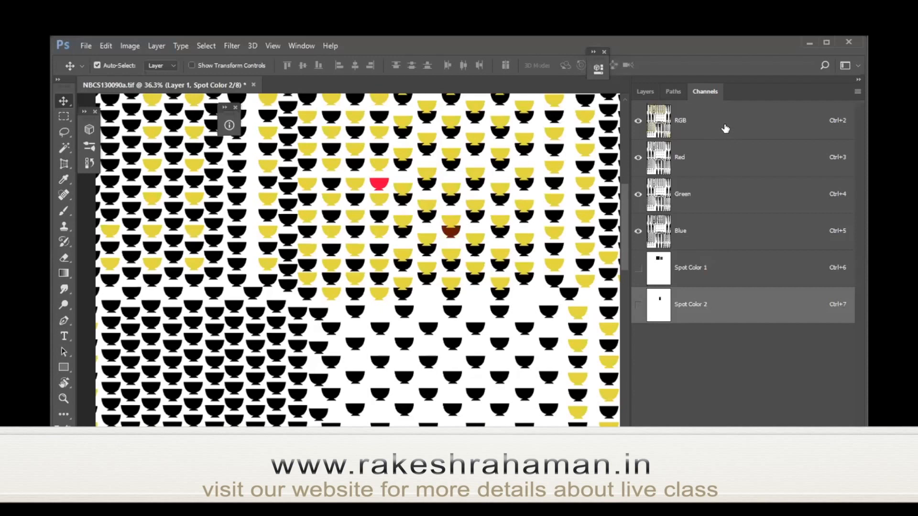
pyautogui.click(726, 128)
pyautogui.scroll(3, 430, 239)
pyautogui.press('w')
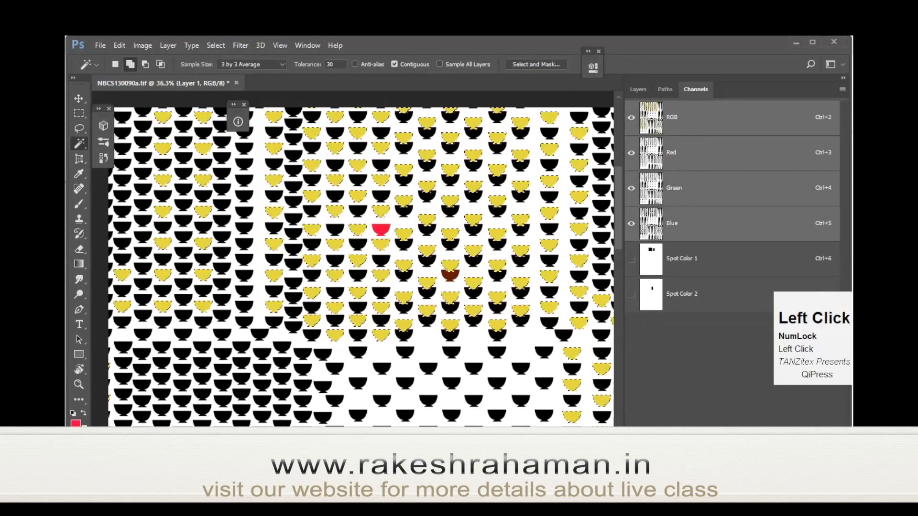
pyautogui.click(750, 450)
pyautogui.hotkey('alt', 'BackSpace')
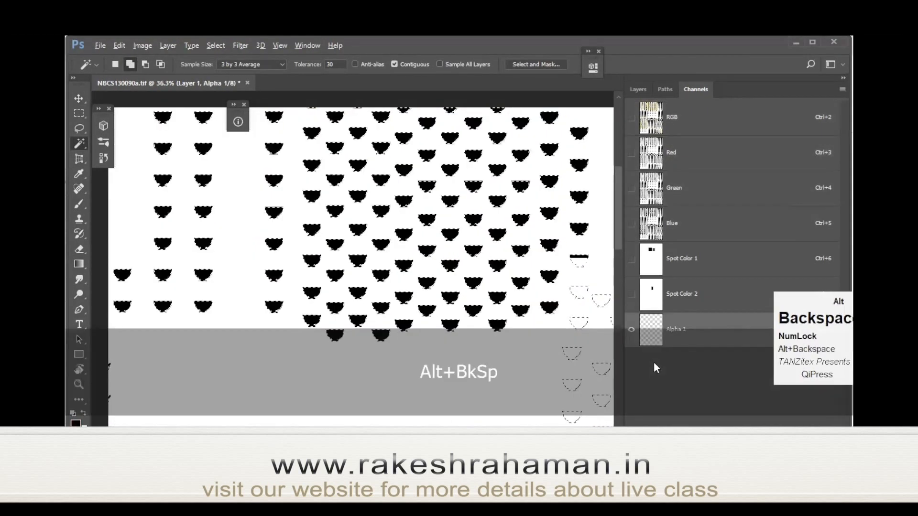
# Step: Deselect, rename the Alpha 1 channel Yellow, and make it a spot color channel in yellow fff000
pyautogui.hotkey('ctrl', 'd')
pyautogui.doubleClick(755, 331)
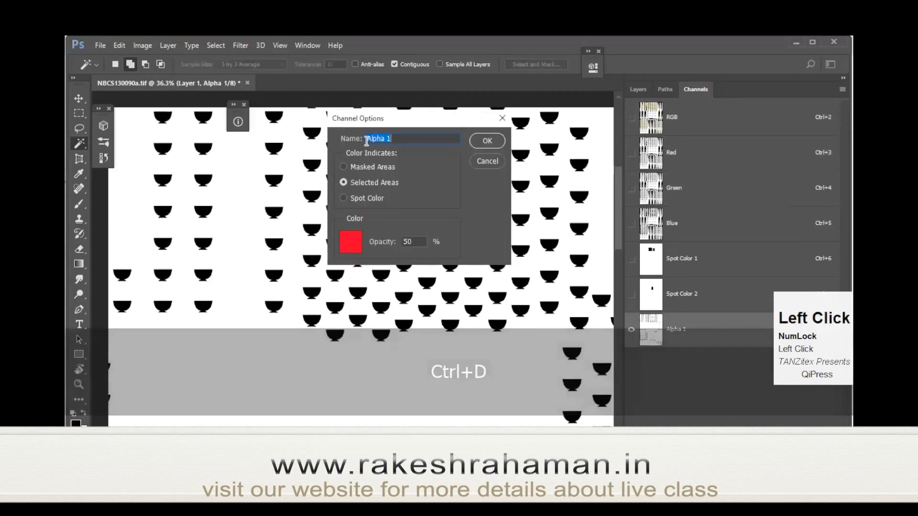
pyautogui.write('T')
pyautogui.press('BackSpace')
pyautogui.write('Yellow')
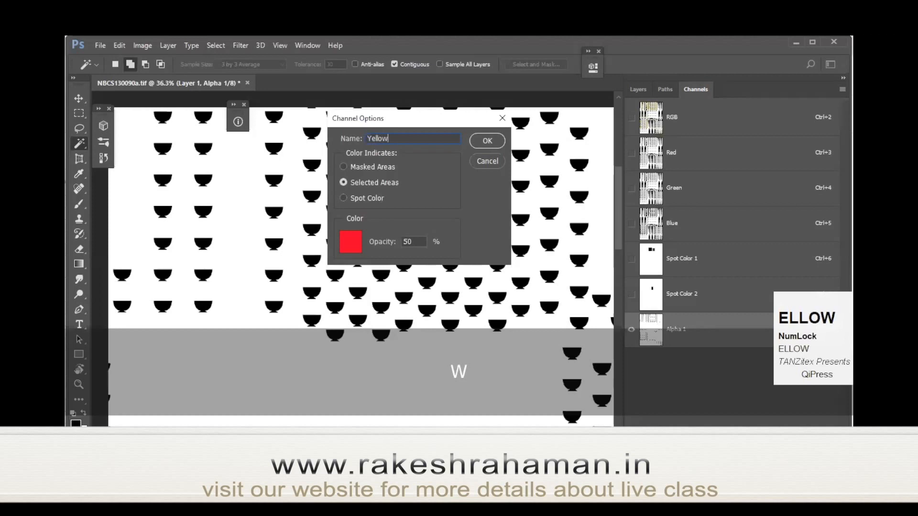
pyautogui.click(339, 198)
pyautogui.click(351, 241)
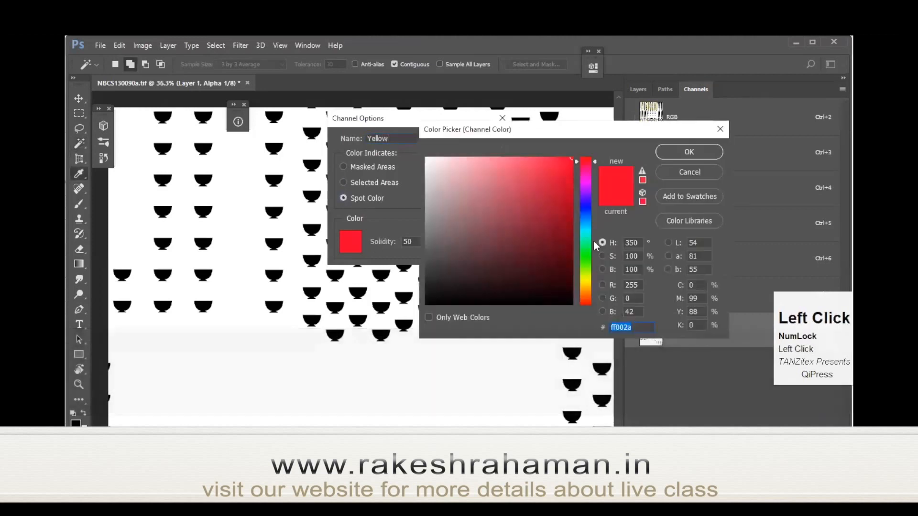
pyautogui.click(586, 282)
pyautogui.click(693, 158)
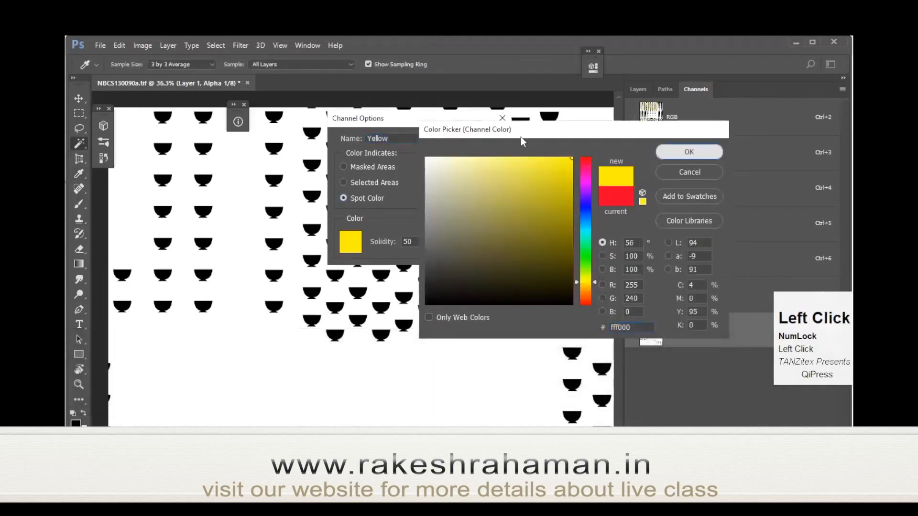
pyautogui.click(487, 140)
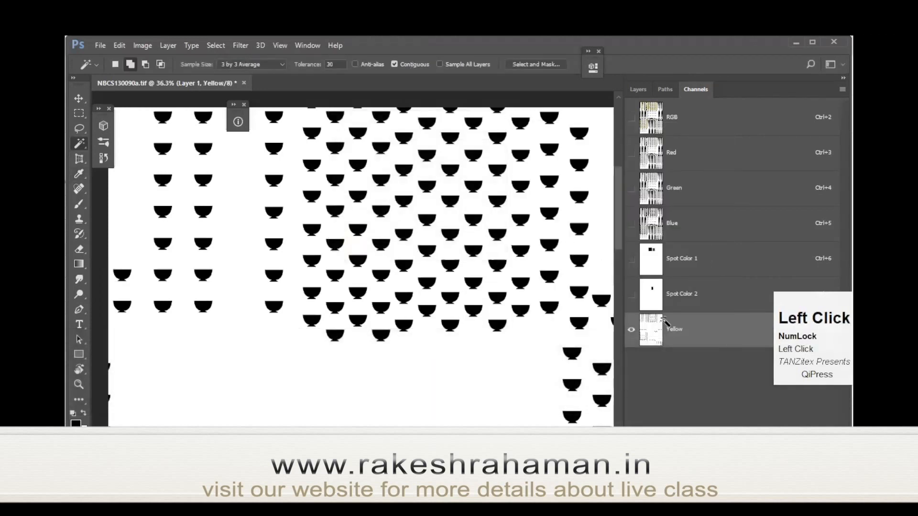
# Step: Select all the black bowls in the RGB composite
pyautogui.click(712, 119)
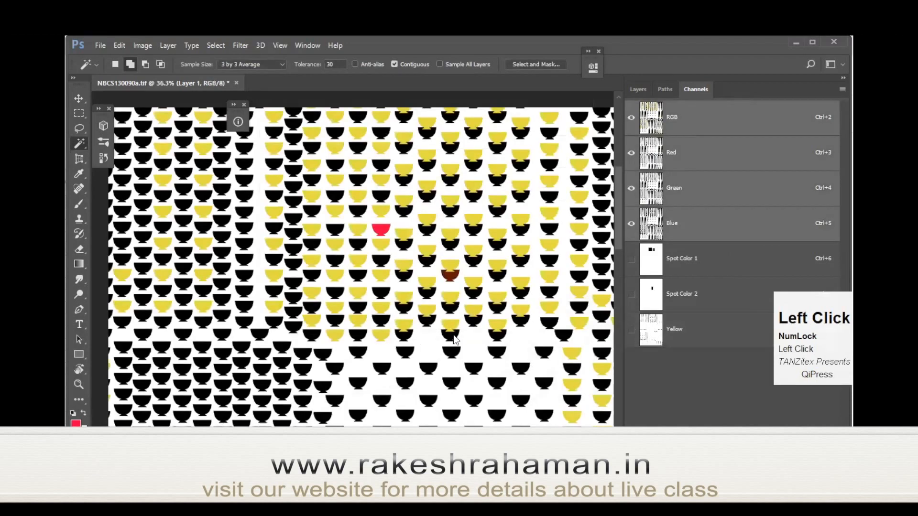
pyautogui.rightClick(455, 339)
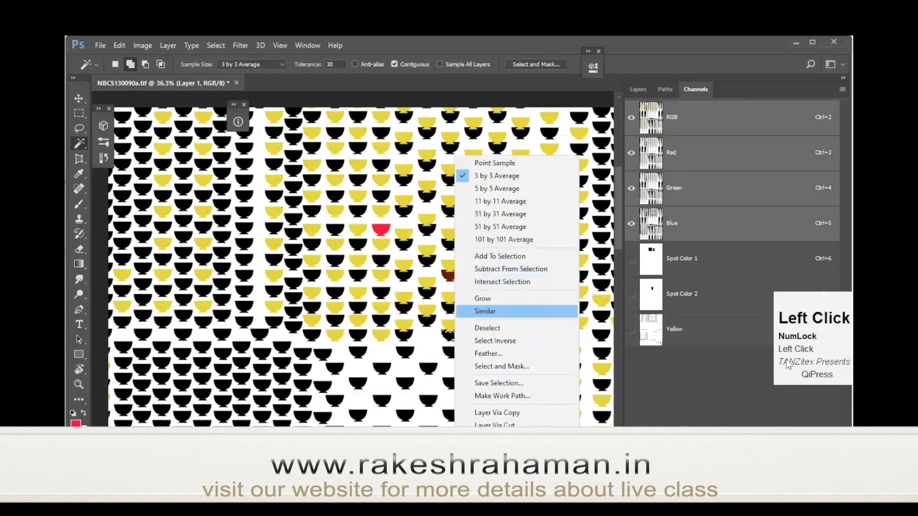
pyautogui.press('Return')
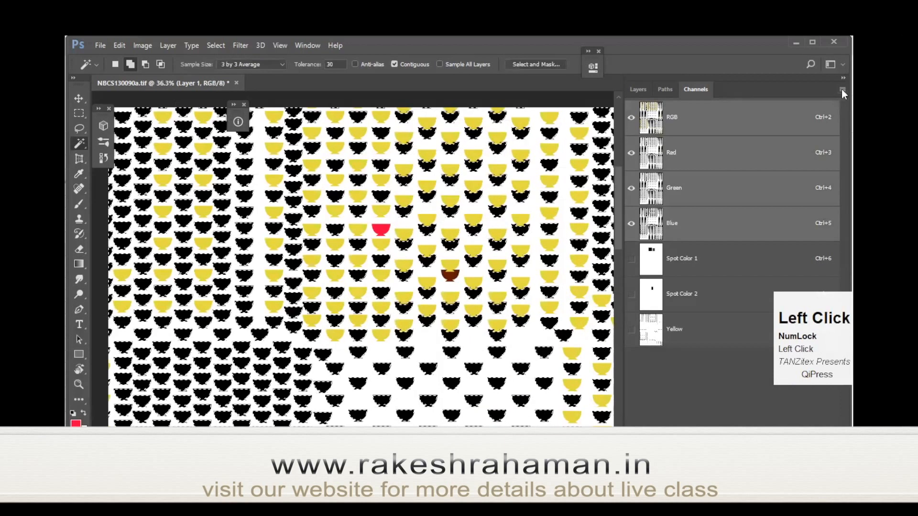
# Step: Create a spot color channel named navy Blue from the black bowl selection, using a dark navy ink color
pyautogui.click(842, 89)
pyautogui.click(749, 136)
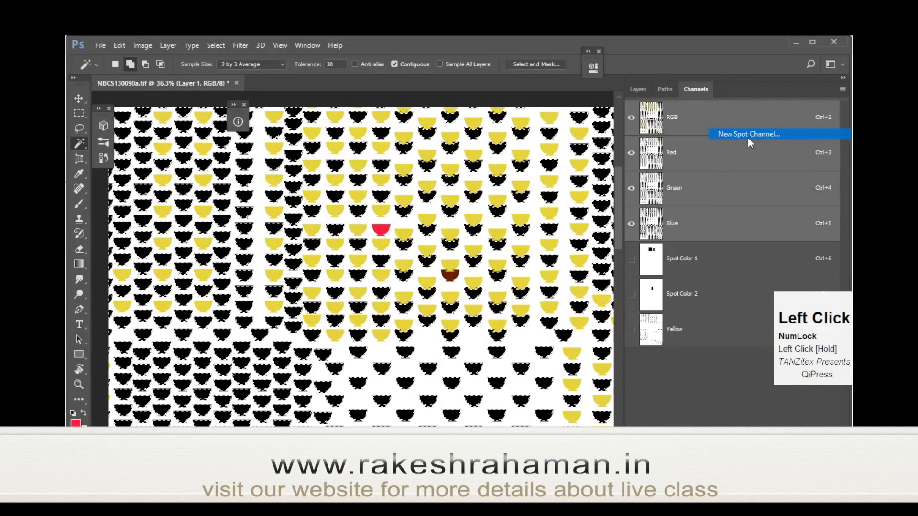
pyautogui.click(567, 235)
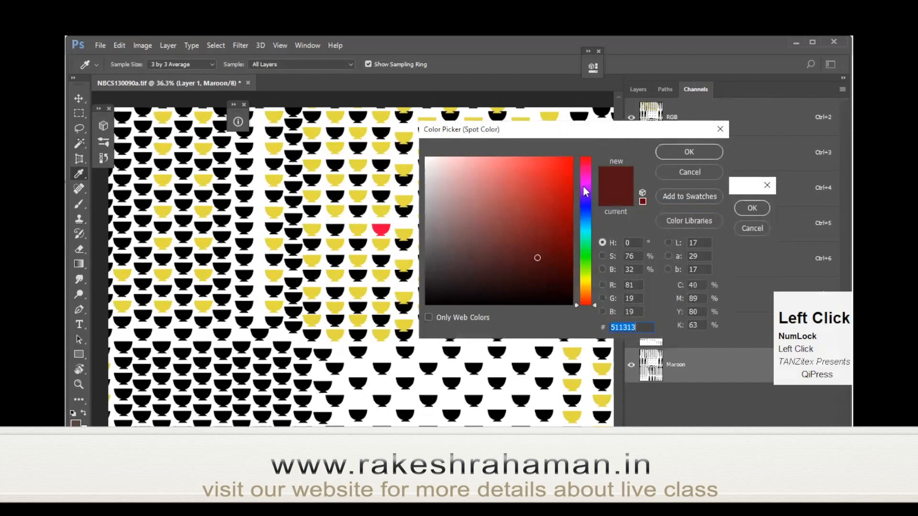
pyautogui.click(585, 210)
pyautogui.moveTo(508, 268); pyautogui.dragTo(510, 271)
pyautogui.click(695, 156)
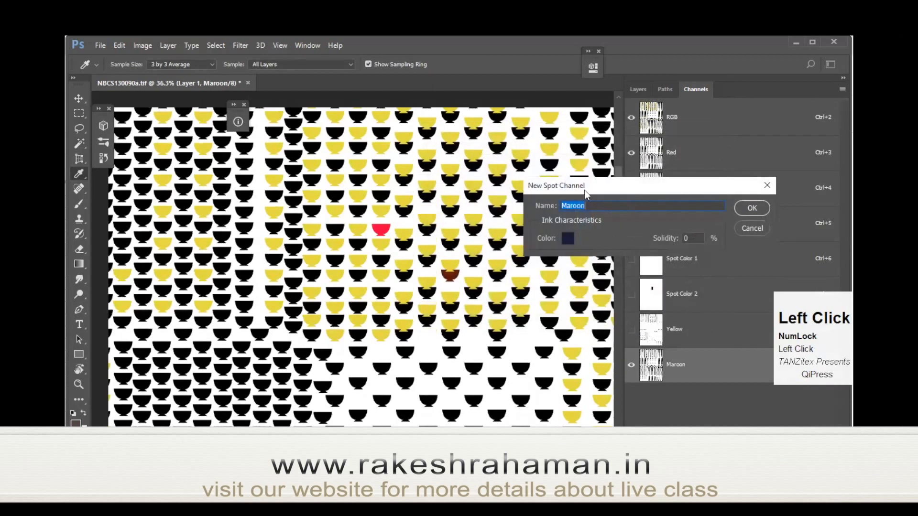
pyautogui.write('nav')
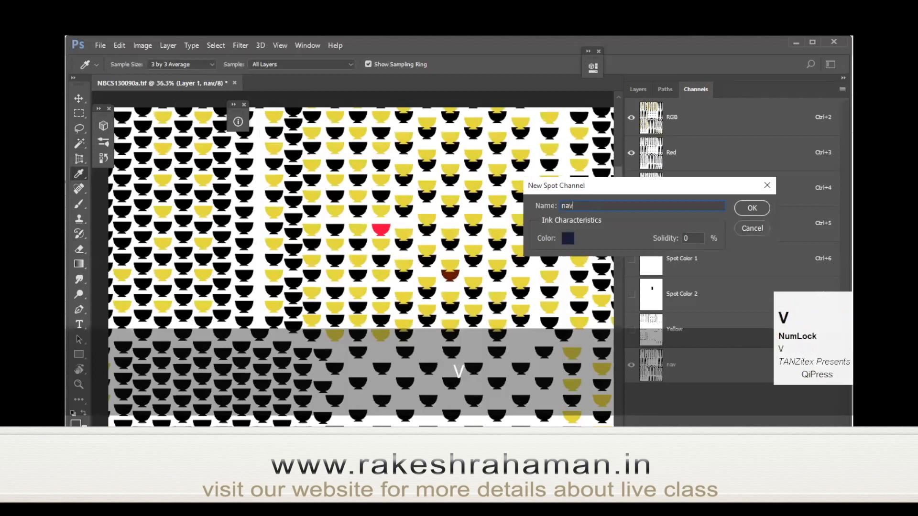
pyautogui.write('y Blue')
pyautogui.press('Return')
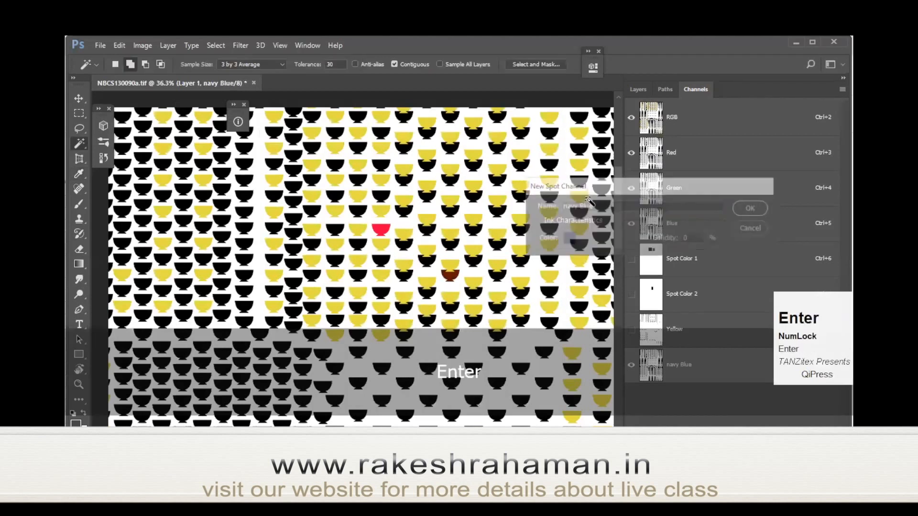
# Step: Show only the Yellow and navy Blue spot channels together and inspect the separated bowls up close
pyautogui.click(630, 328)
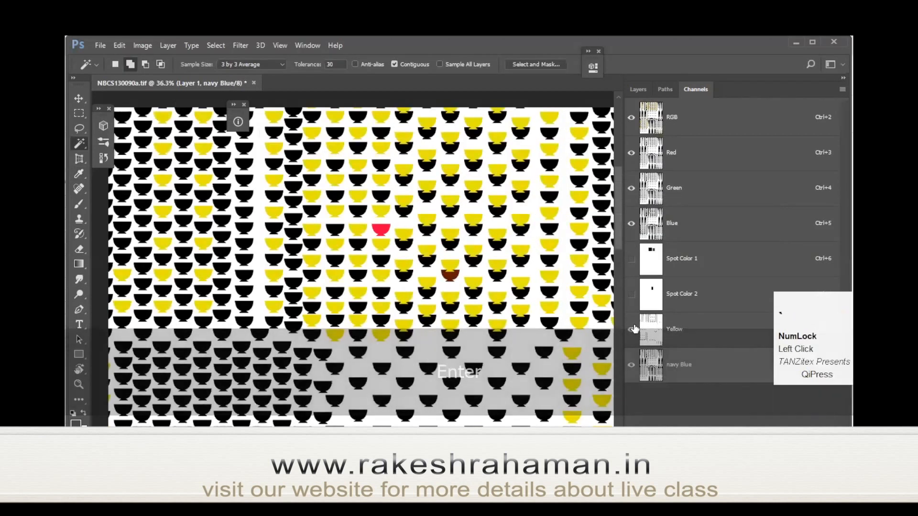
pyautogui.moveTo(468, 275); pyautogui.dragTo(439, 188)
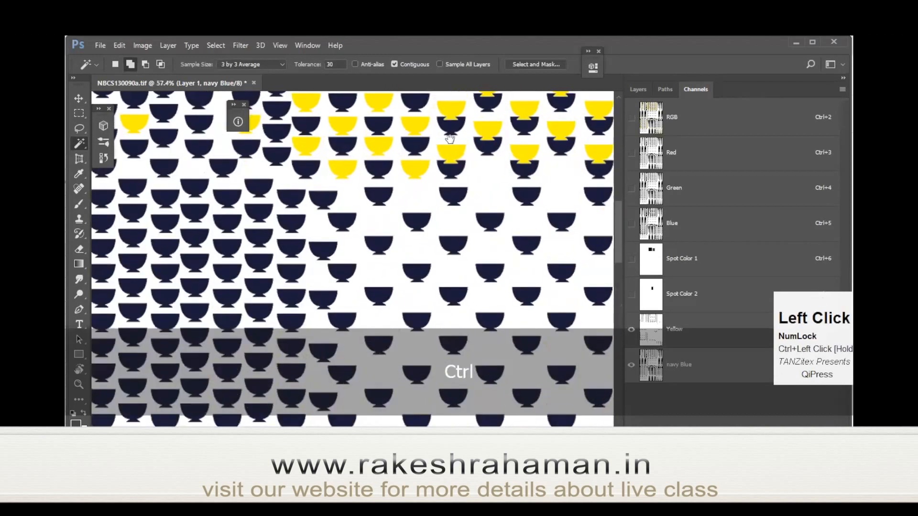
pyautogui.hotkey('ctrl', 'space')
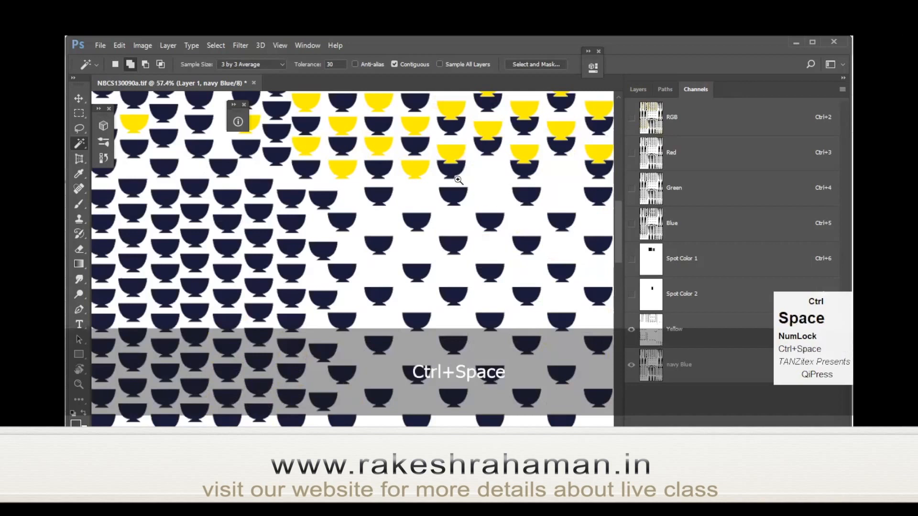
pyautogui.moveTo(477, 180); pyautogui.dragTo(492, 199)
pyautogui.moveTo(471, 235); pyautogui.dragTo(454, 239)
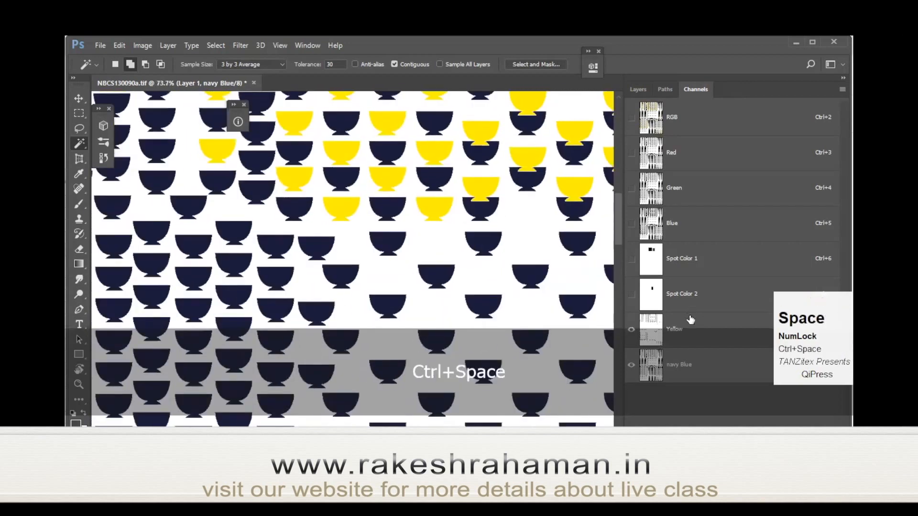
pyautogui.moveTo(410, 207); pyautogui.dragTo(509, 222)
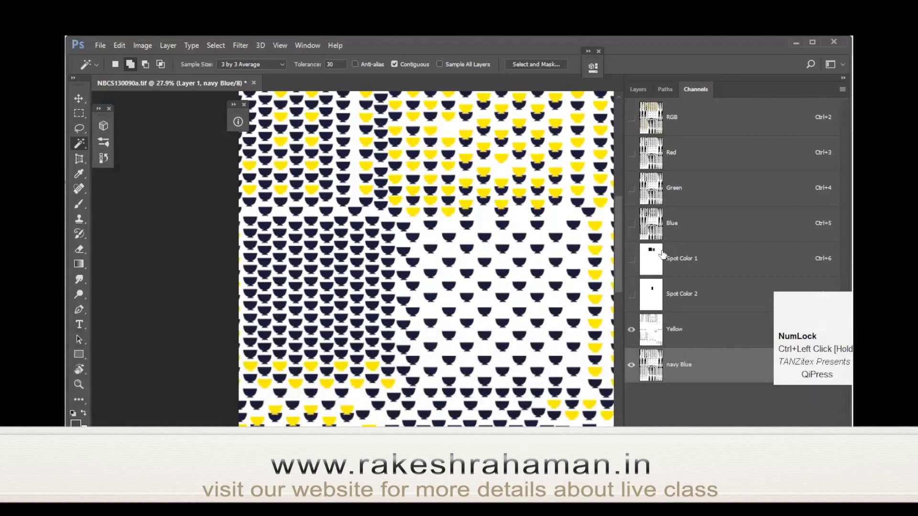
# Step: Return to the RGB composite for comparison, and check the document's layers before going back to its channels
pyautogui.click(631, 330)
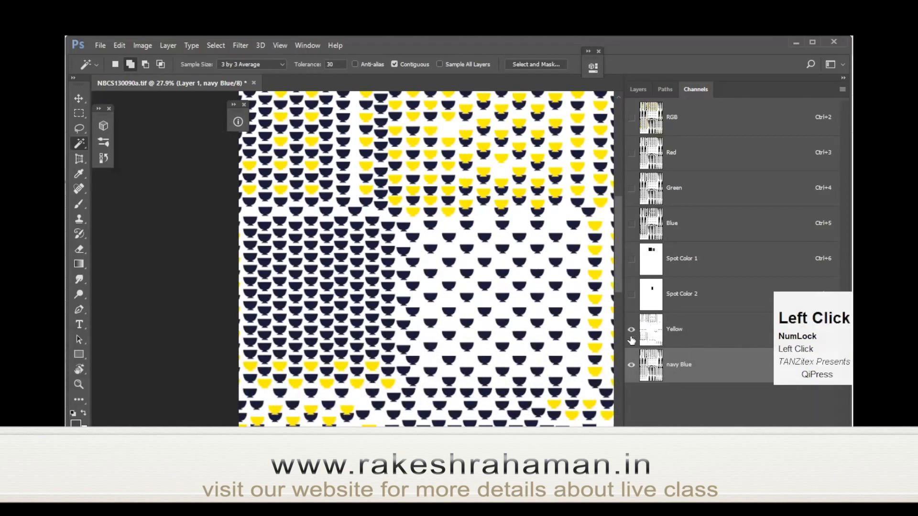
pyautogui.click(693, 122)
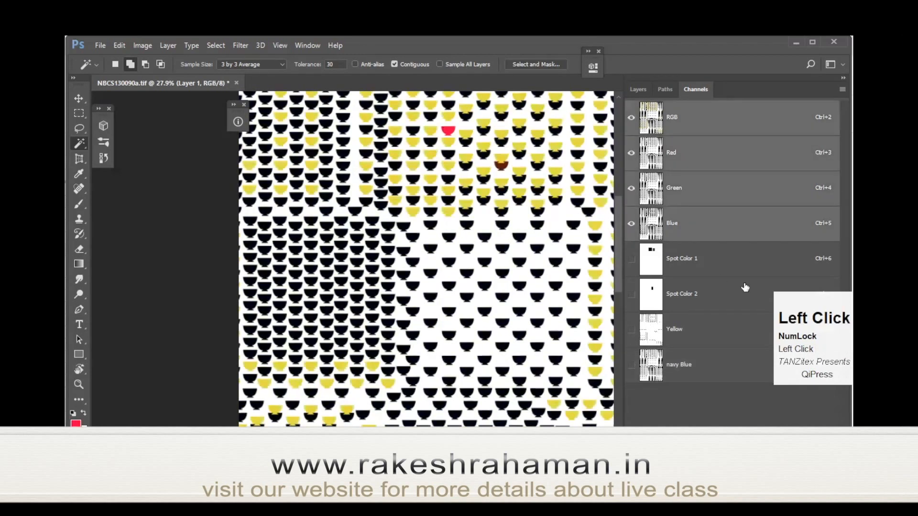
pyautogui.click(638, 90)
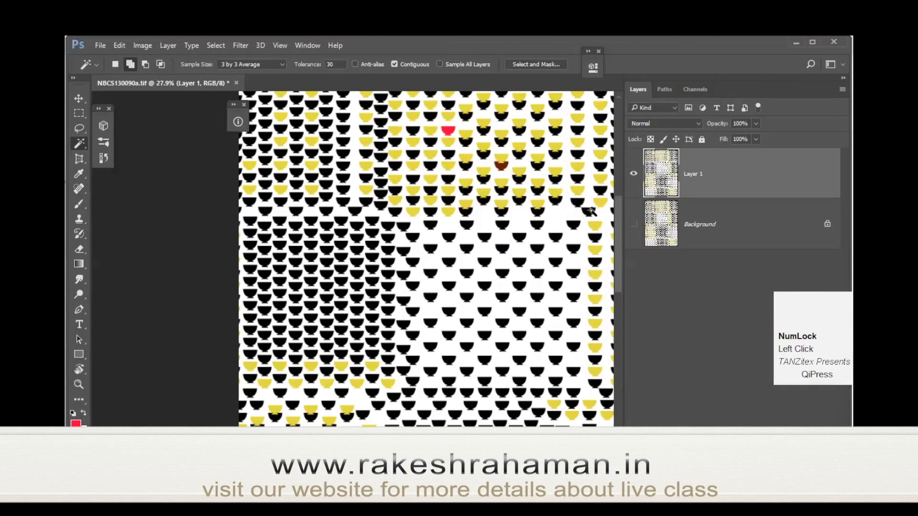
pyautogui.click(703, 90)
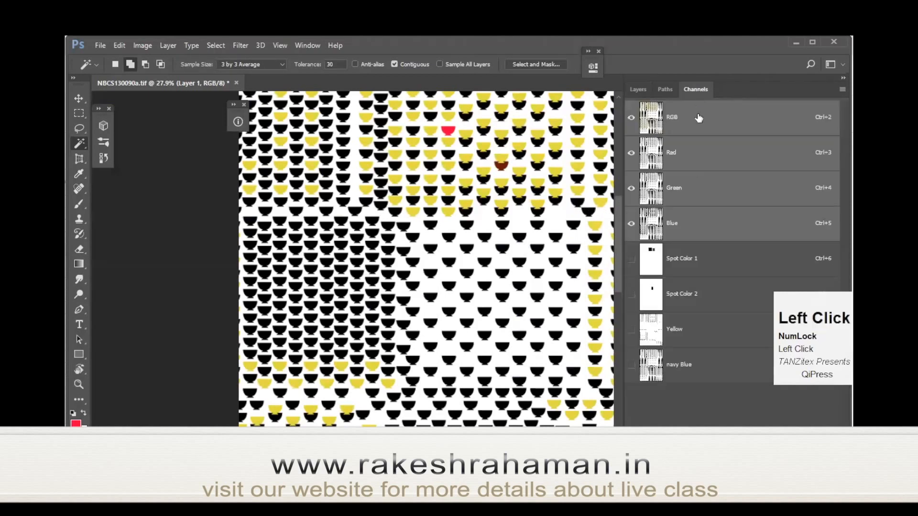
# Step: Examine the navy Blue channel on its own, leaving nothing selected
pyautogui.click(679, 345)
pyautogui.click(686, 356)
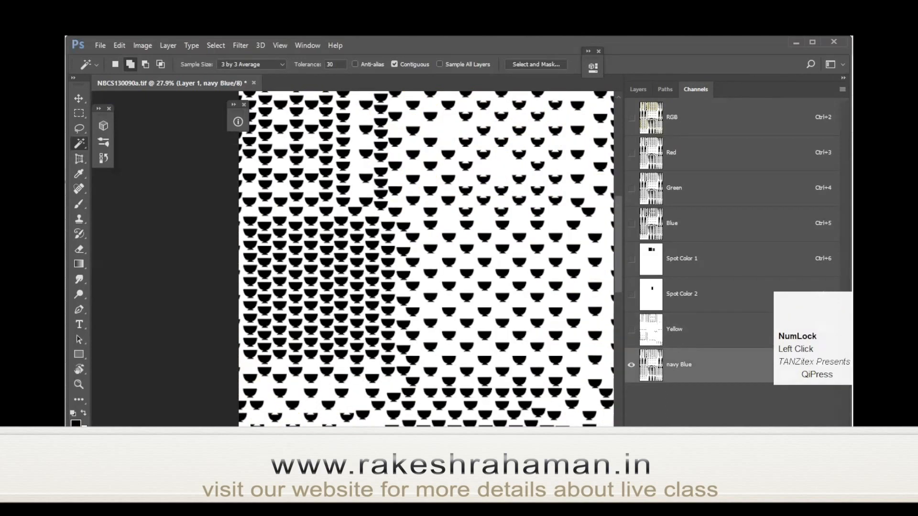
pyautogui.click(466, 143)
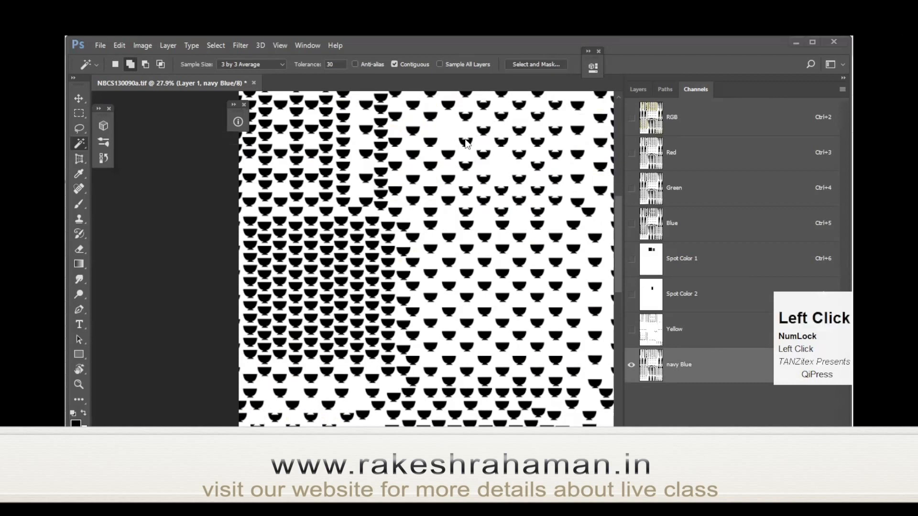
pyautogui.click(344, 382)
pyautogui.hotkey('ctrl', 'space')
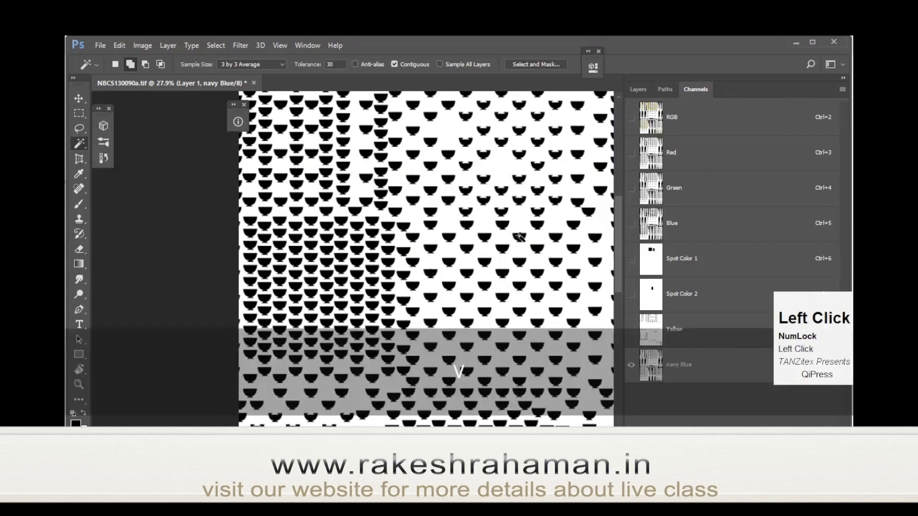
pyautogui.hotkey('ctrl', 'd')
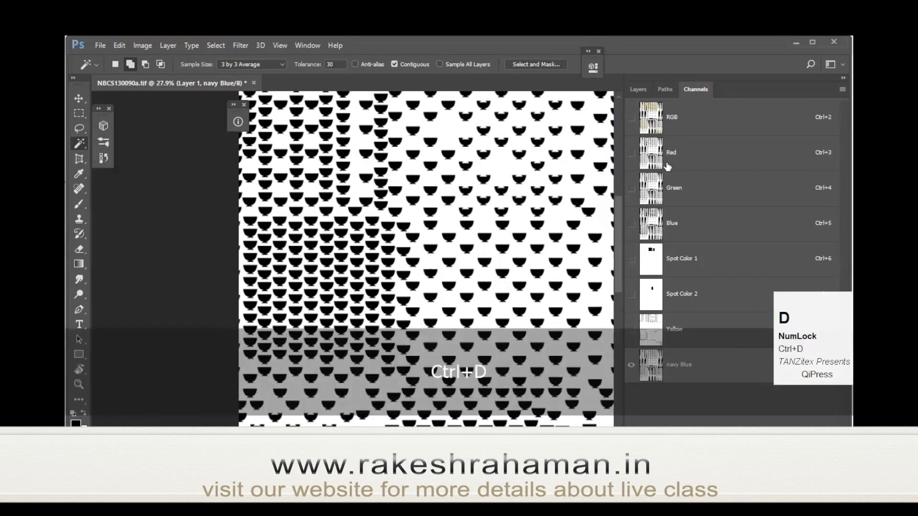
# Step: View the RGB composite, and display the Yellow channel with navy Blue to examine the overall two-color pattern
pyautogui.click(680, 129)
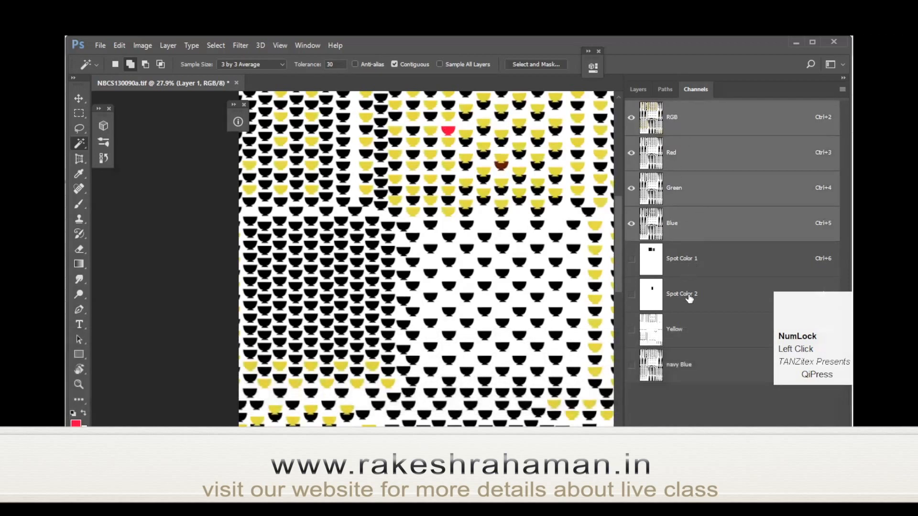
pyautogui.click(691, 338)
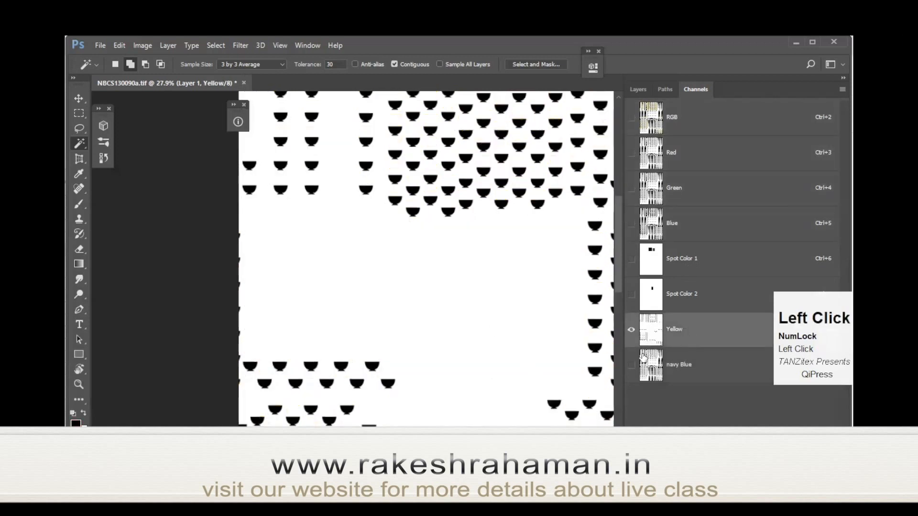
pyautogui.click(631, 367)
pyautogui.moveTo(574, 262); pyautogui.dragTo(534, 261)
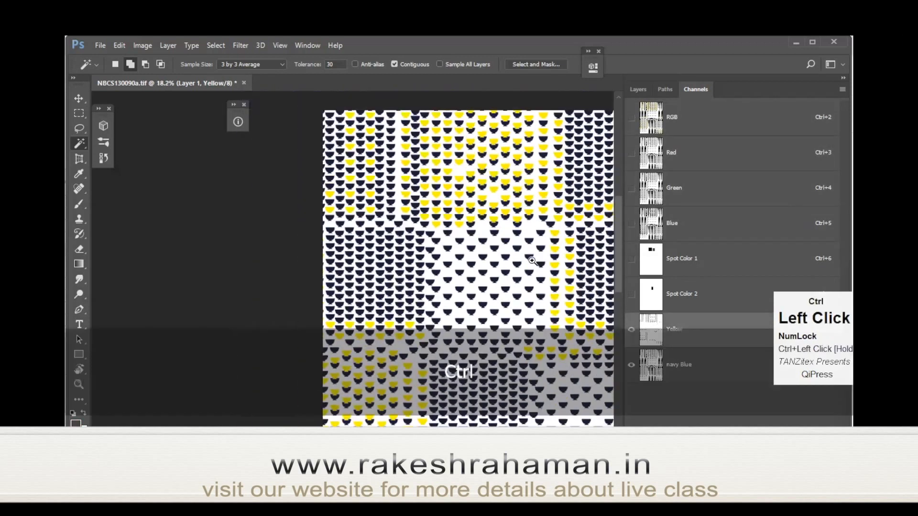
pyautogui.moveTo(466, 246); pyautogui.dragTo(467, 315)
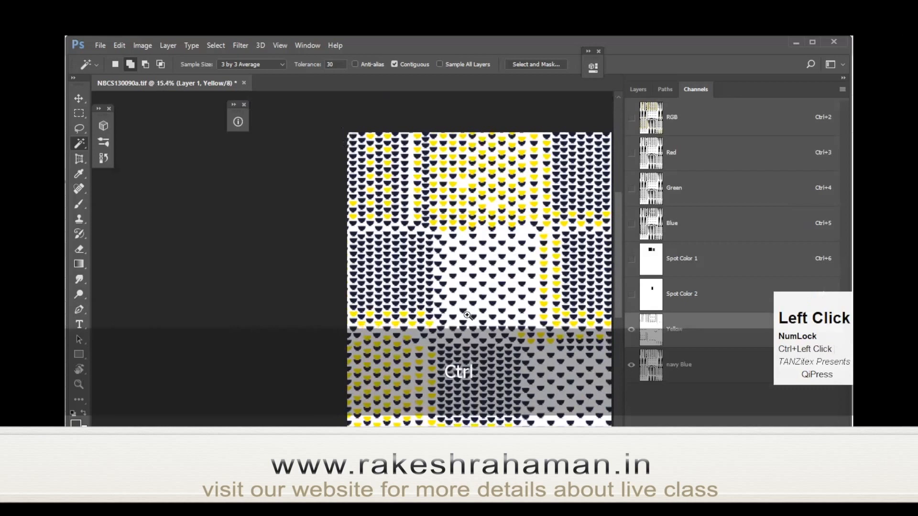